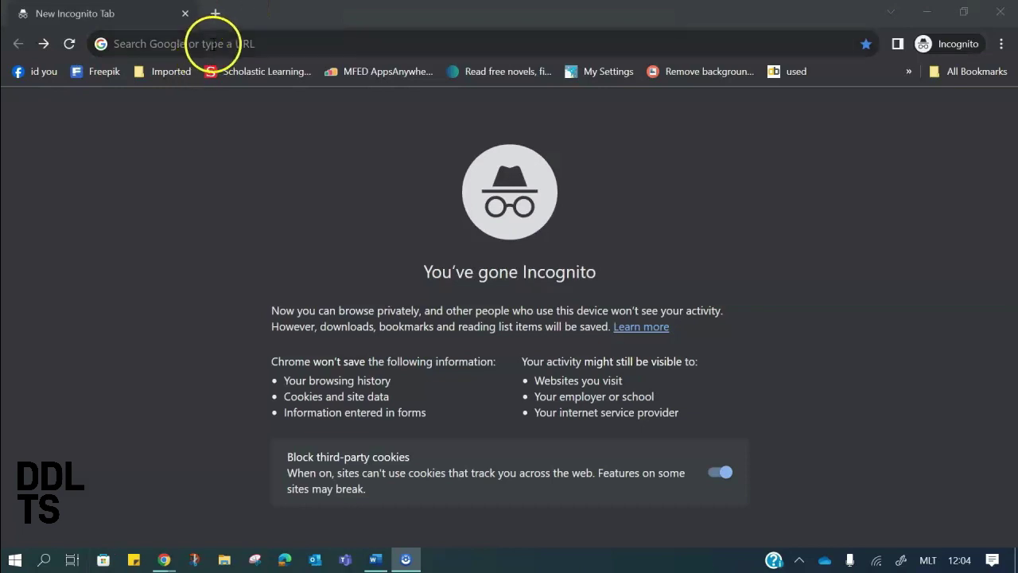
Paste myapps.microsoft.com into the incognito window's address bar and load it
text(myapps.microsoft.com)
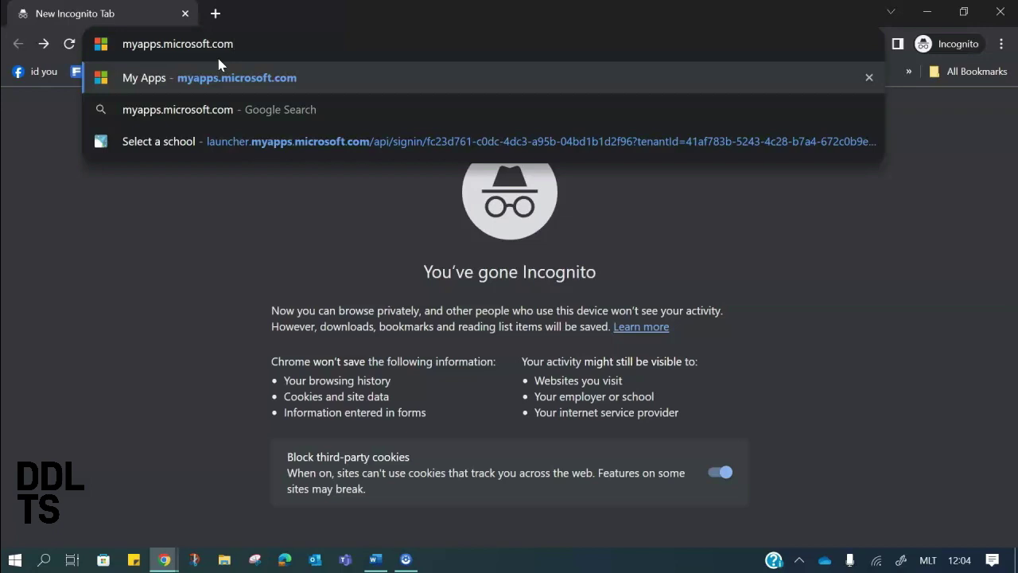
key(Return)
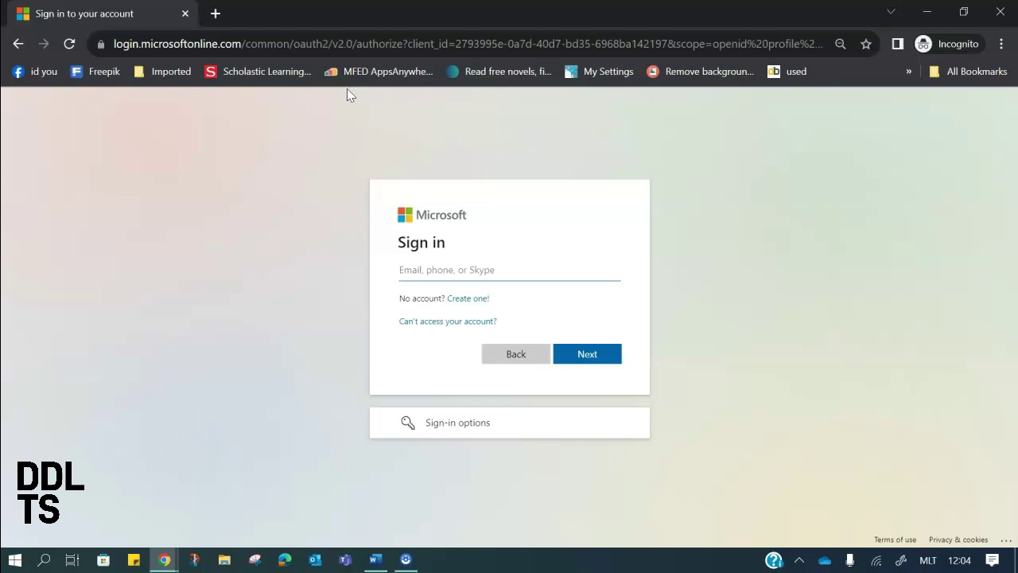
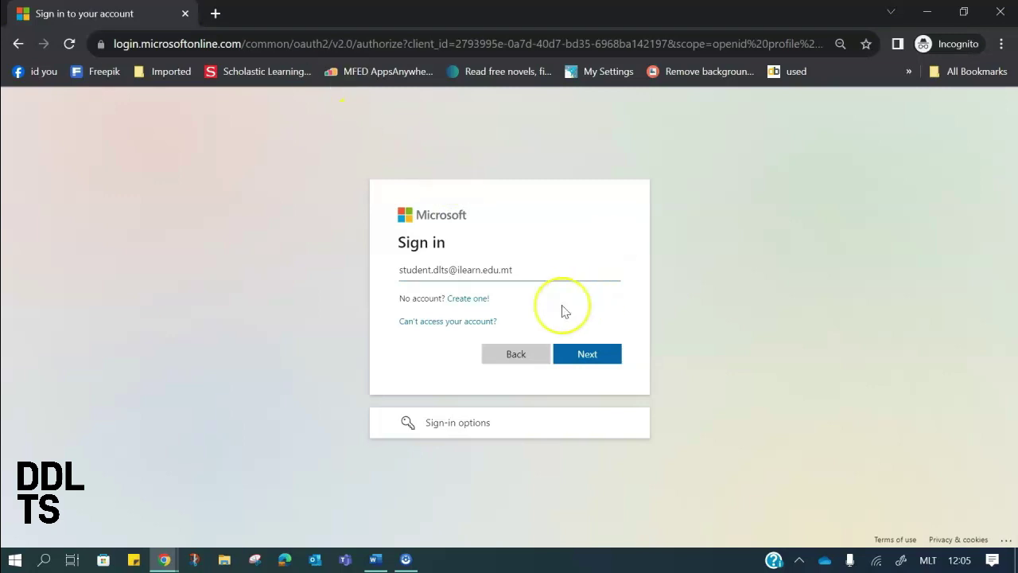
Sign in with the student's iLearn e-mail address and the assigned password
click(590, 360)
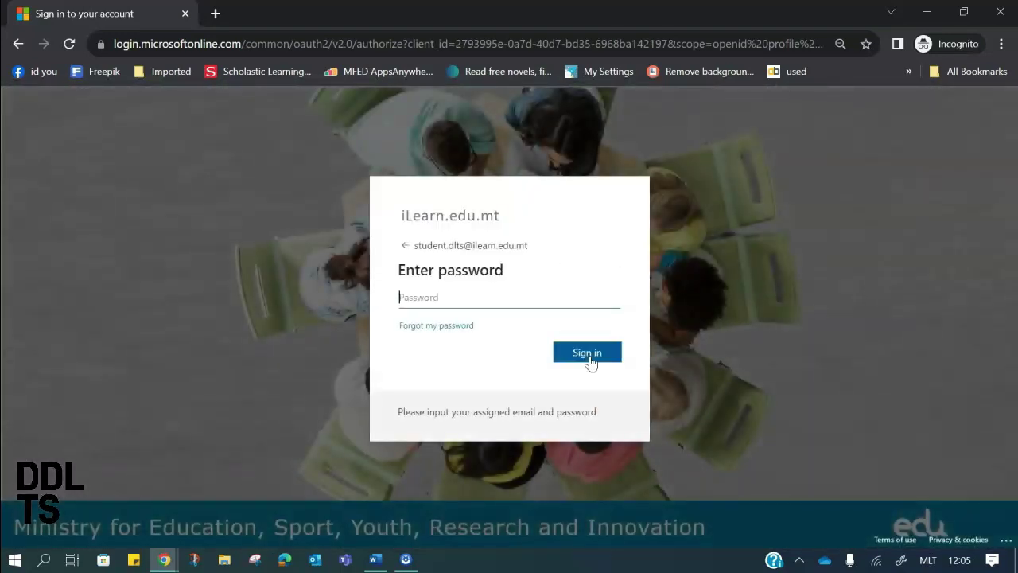
text(••••••••••••)
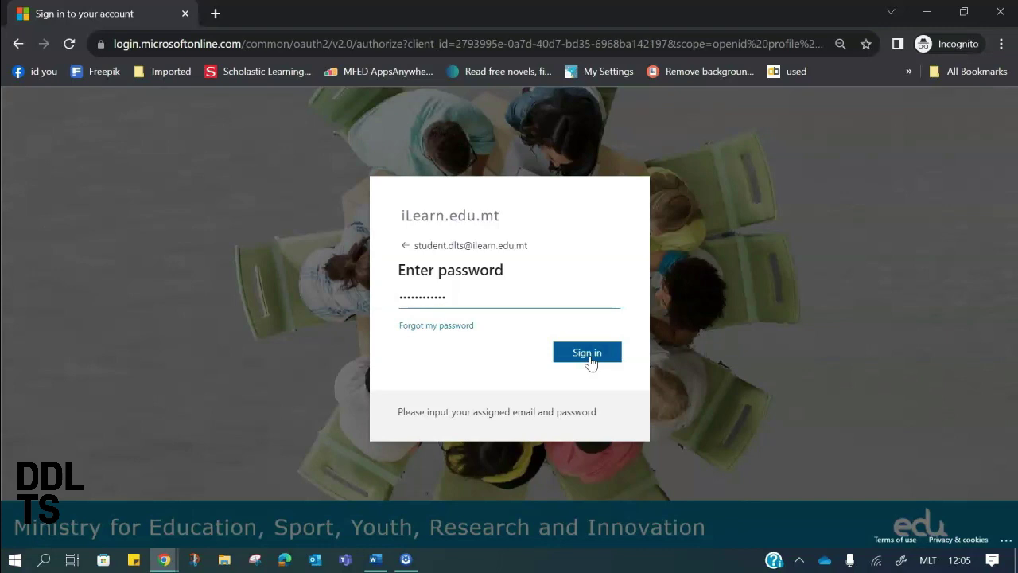
click(588, 356)
click(79, 495)
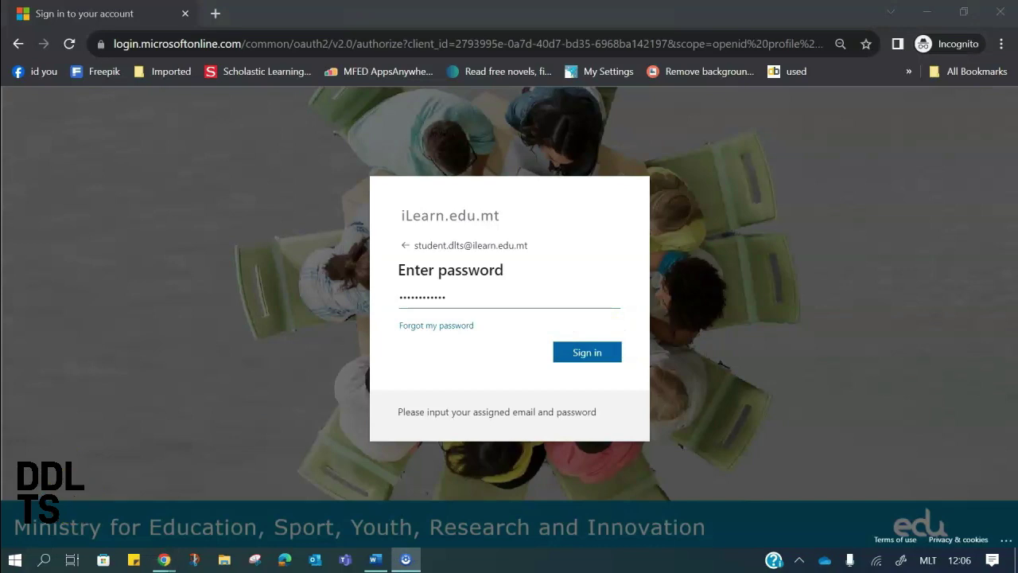
click(123, 458)
click(602, 358)
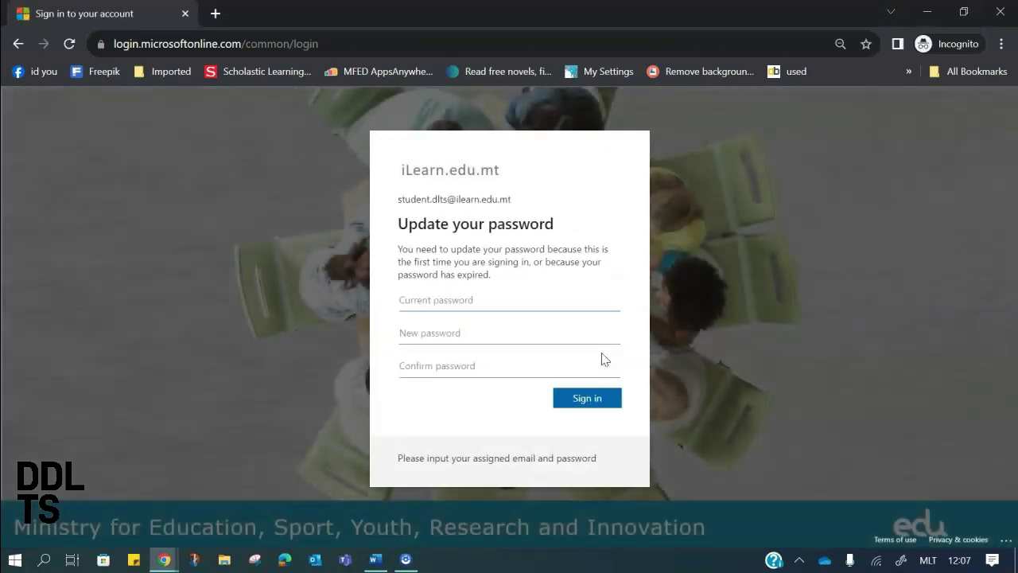
Enter the assigned password as the current password, retyping it after a typo
click(44, 458)
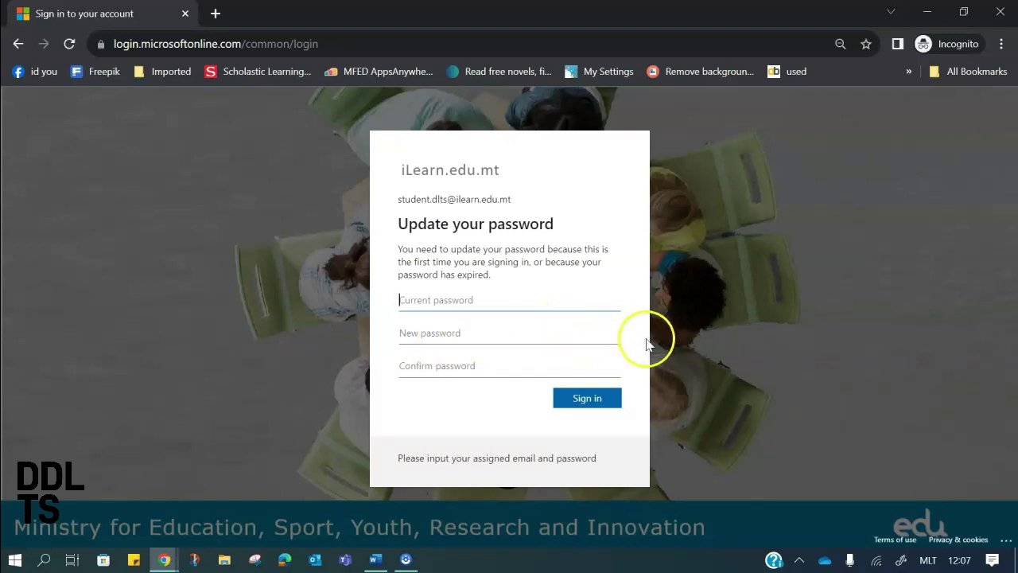
text(•••••)
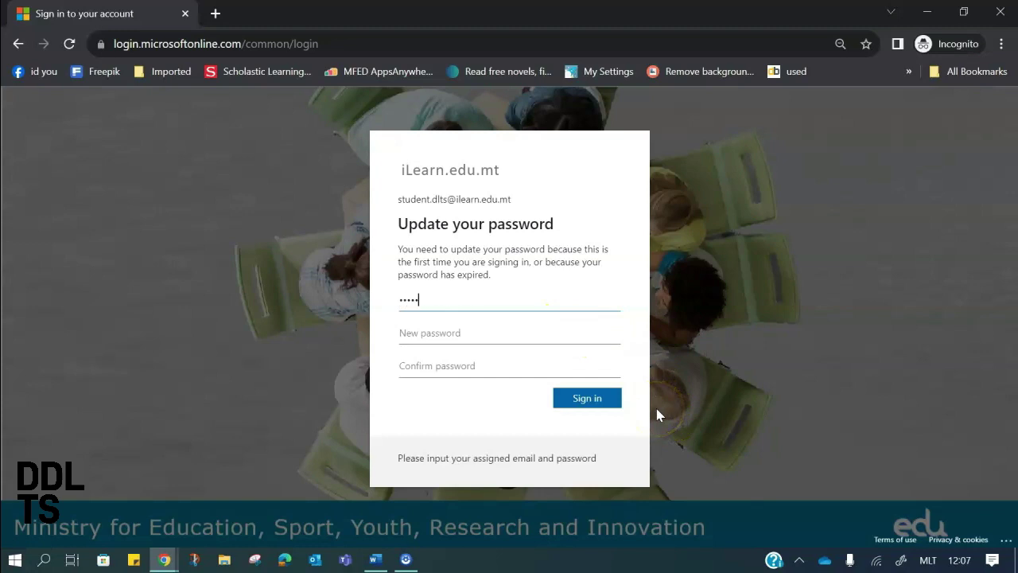
key(ctrl+a)
key(BackSpace)
text(••••••••••••)
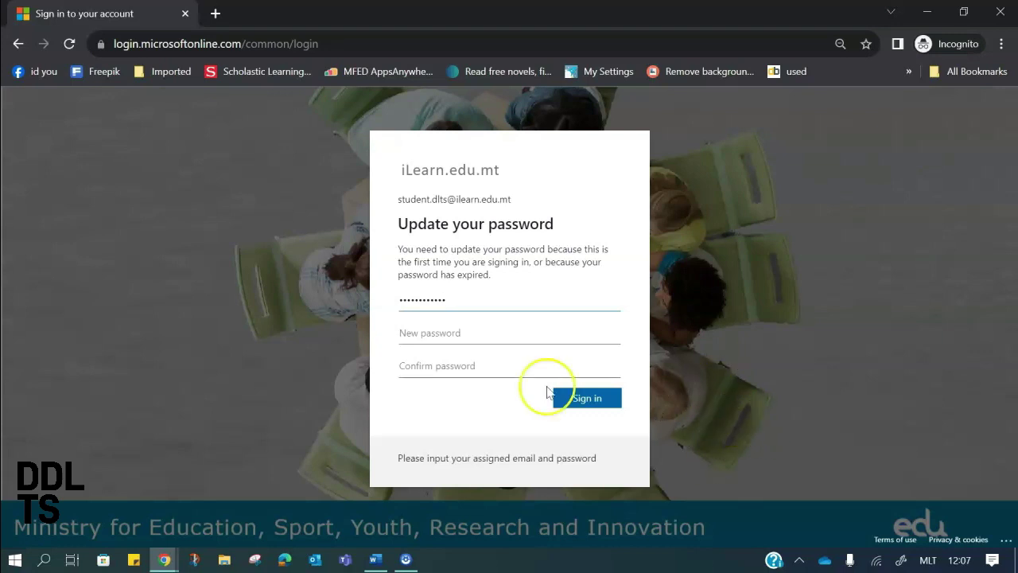
click(541, 337)
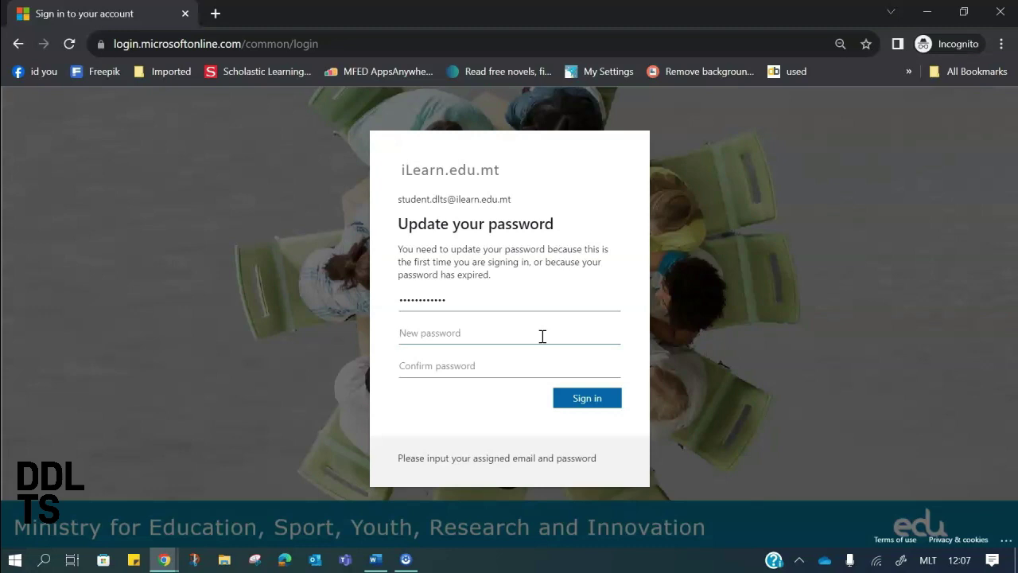
Enter and confirm the new password, then submit the password change
click(463, 363)
click(448, 333)
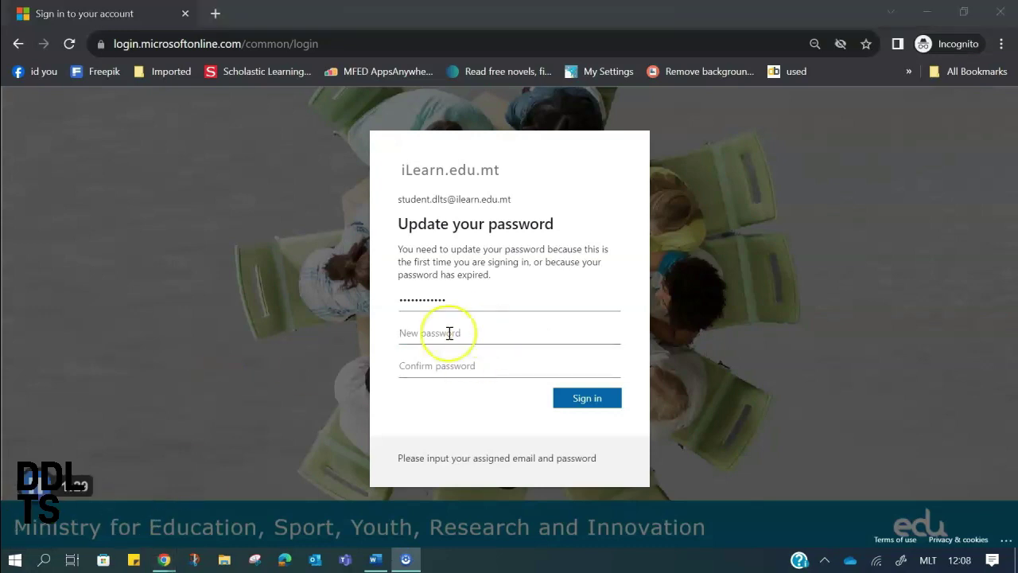
text(••••••)
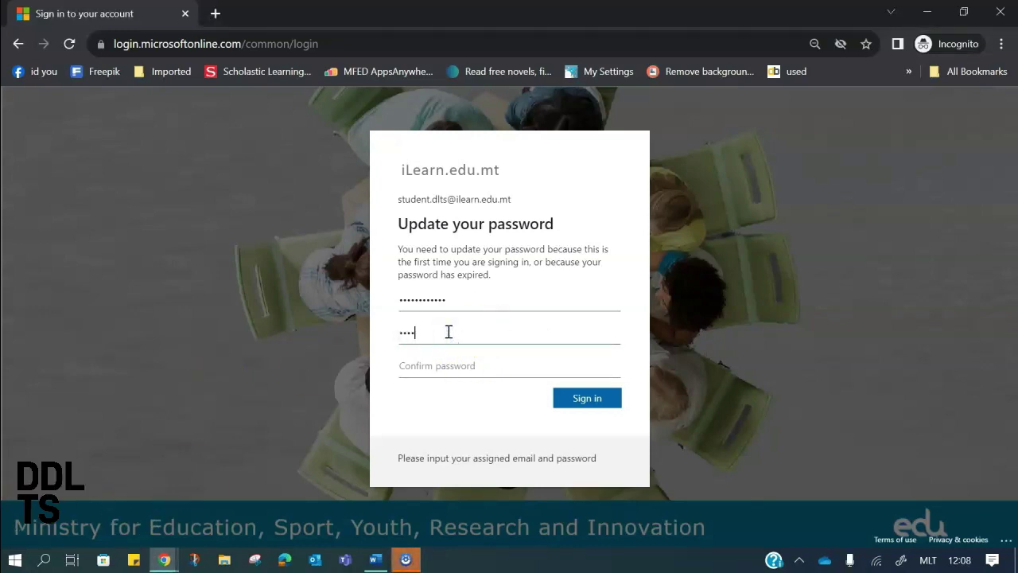
text(••••••)
click(499, 369)
text(•••)
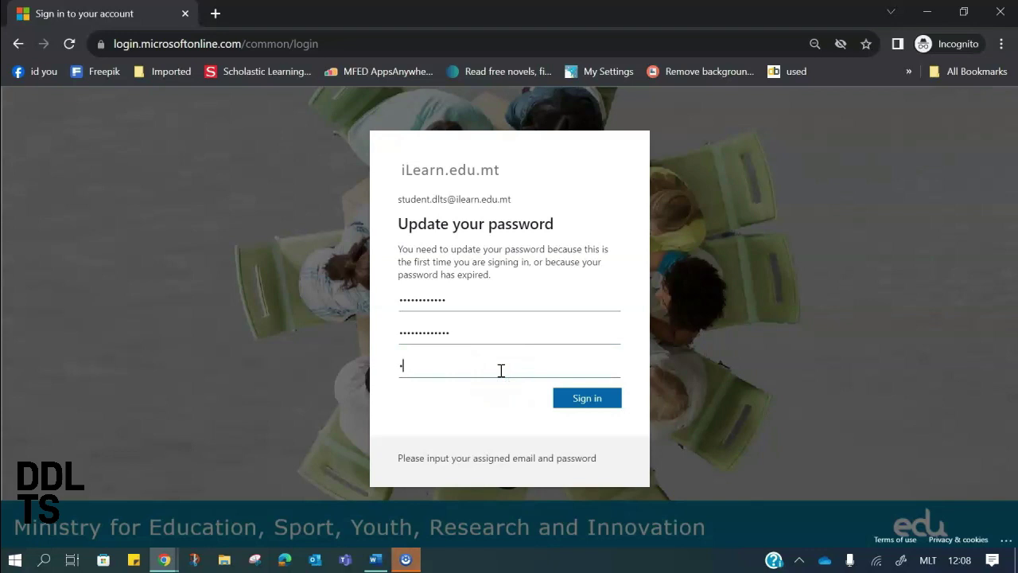
text(••••••••••)
click(598, 406)
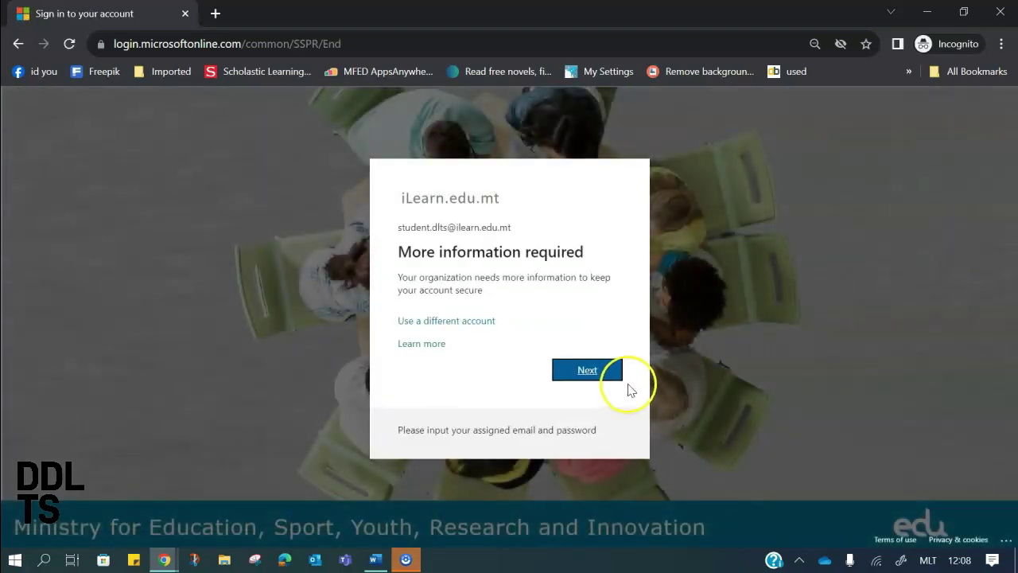
Continue past the 'More information required' notice to the Keep your account secure page
click(402, 563)
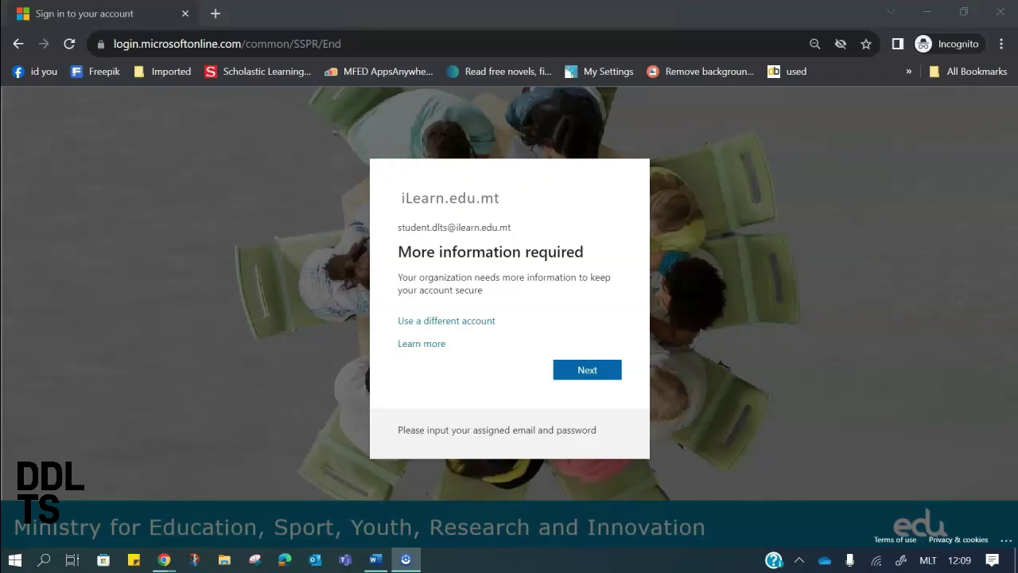
click(600, 372)
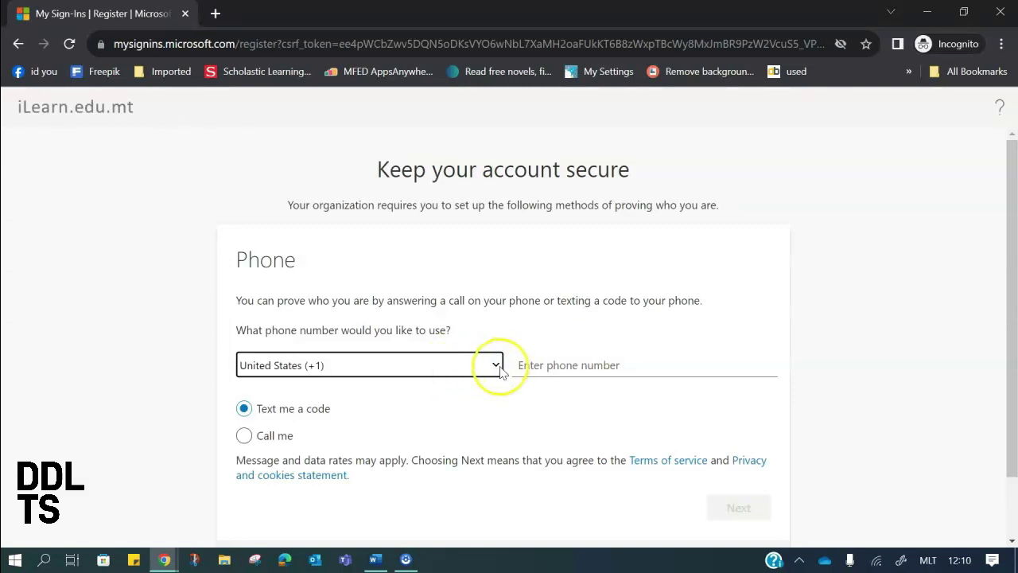
Set the country to Malta (+356), fill in the saved phone number, and request a texted code
click(496, 368)
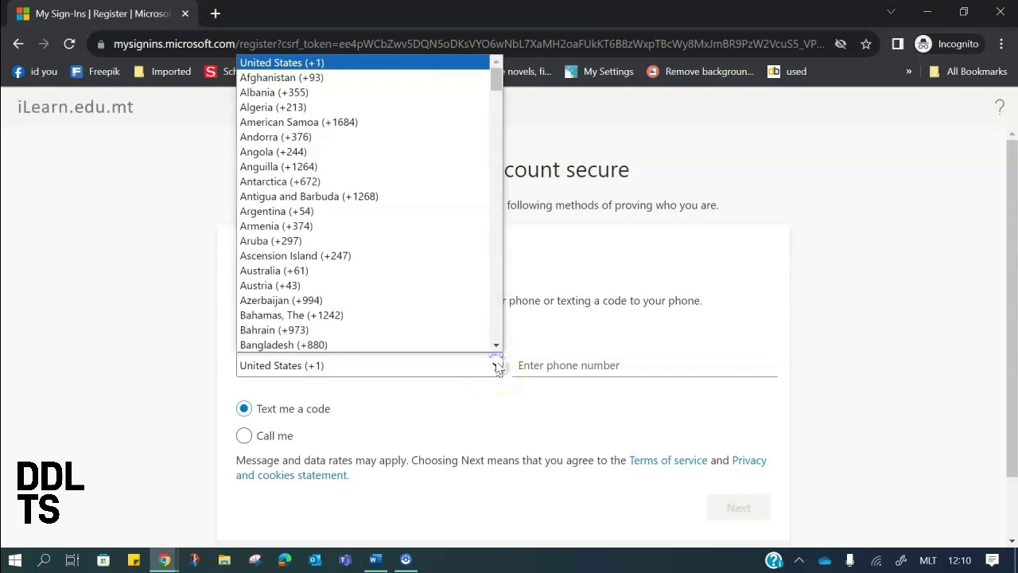
key(m)
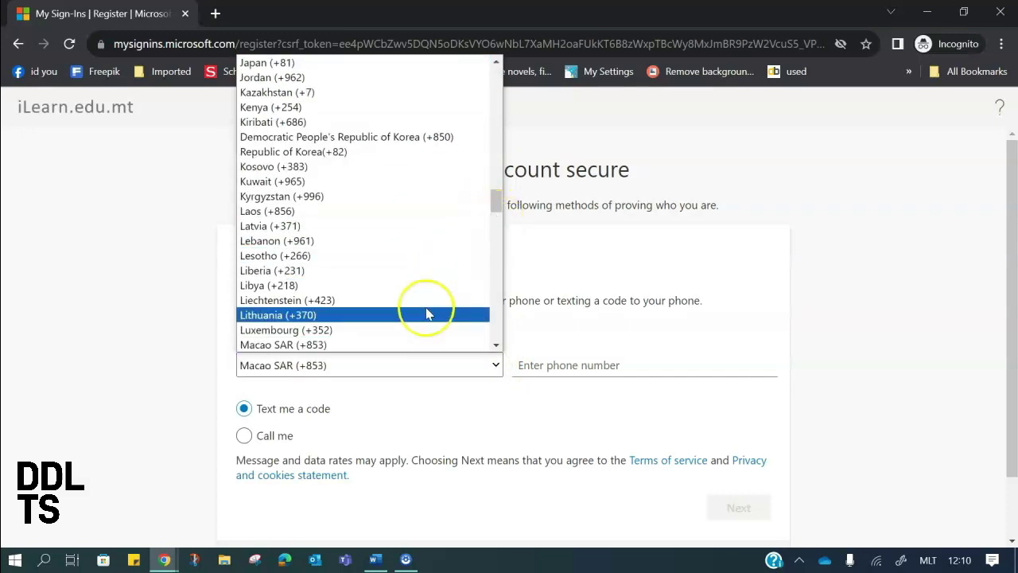
scroll(434, 290, down, 6)
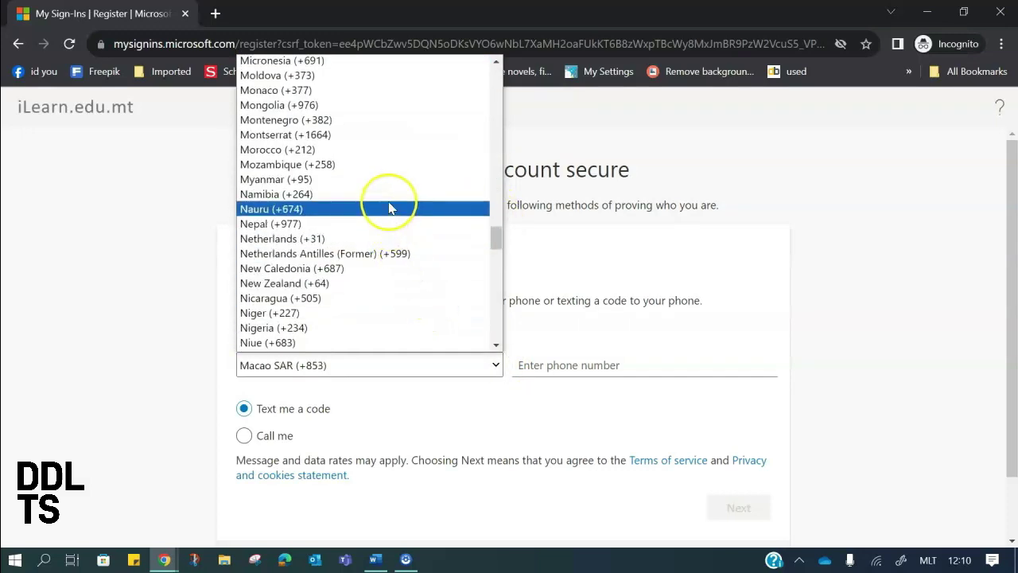
scroll(388, 111, up, 3)
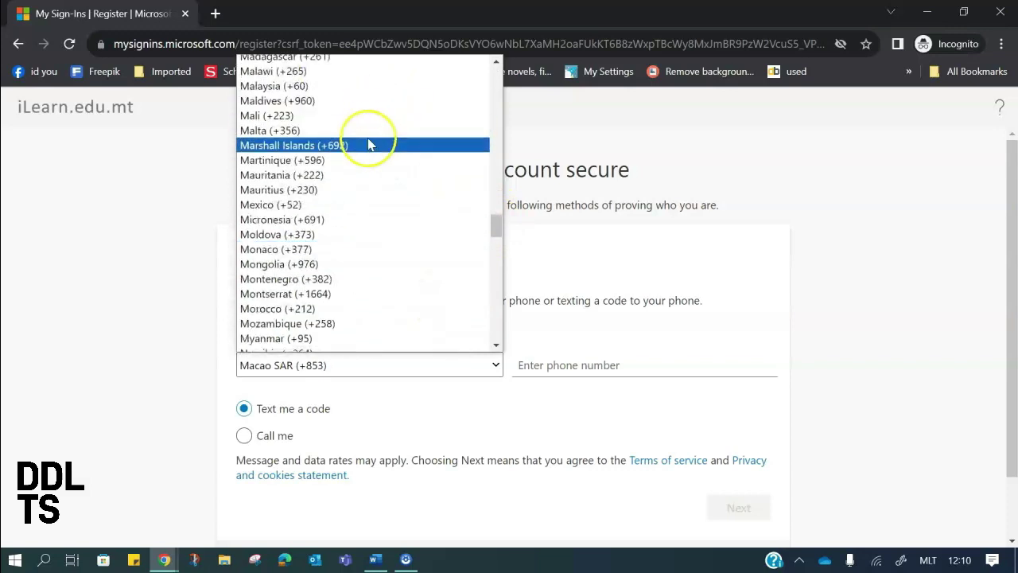
click(368, 129)
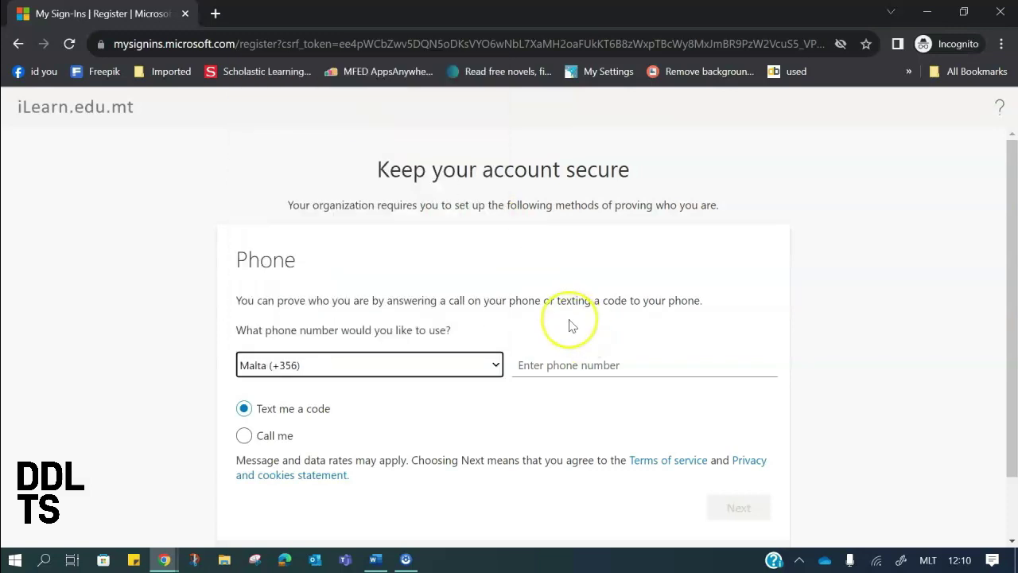
click(590, 364)
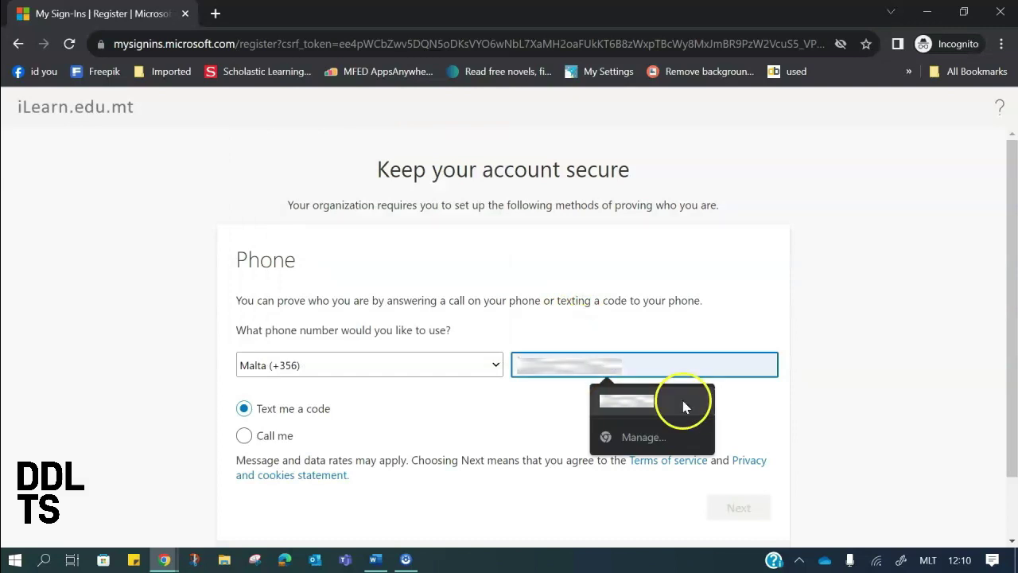
click(689, 399)
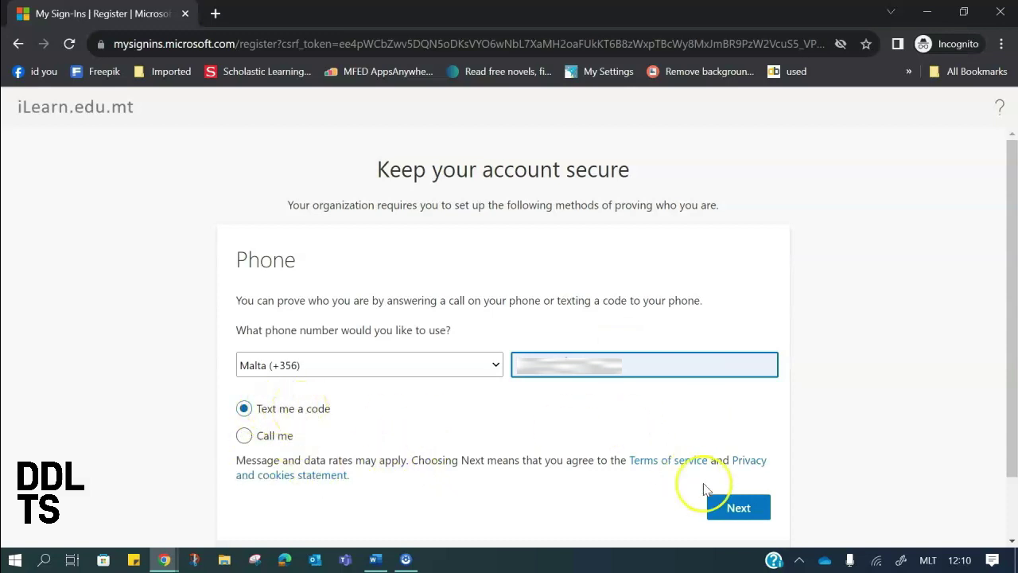
click(735, 511)
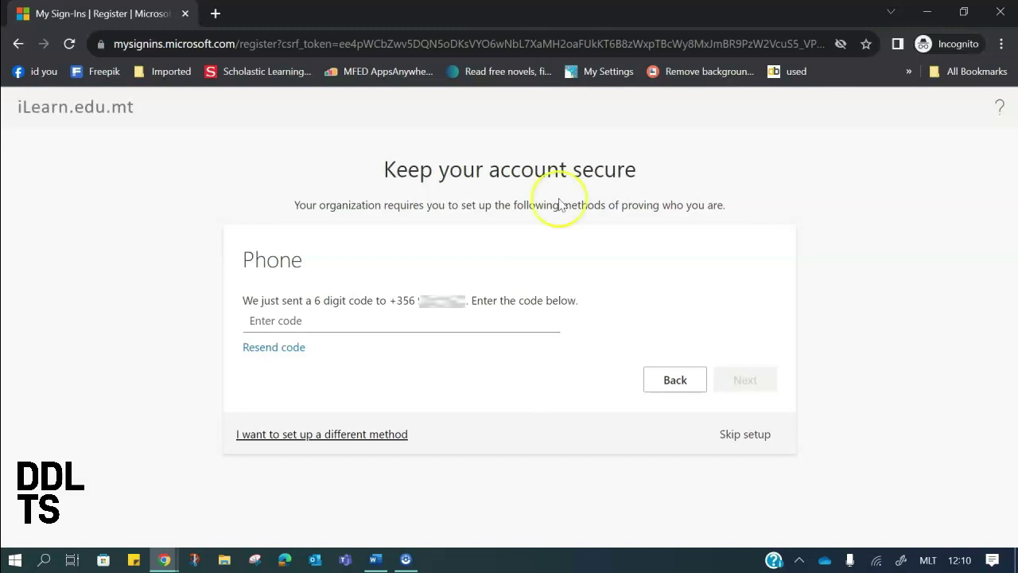
Enter the 6-digit code from the SMS and submit it to verify the phone
click(346, 323)
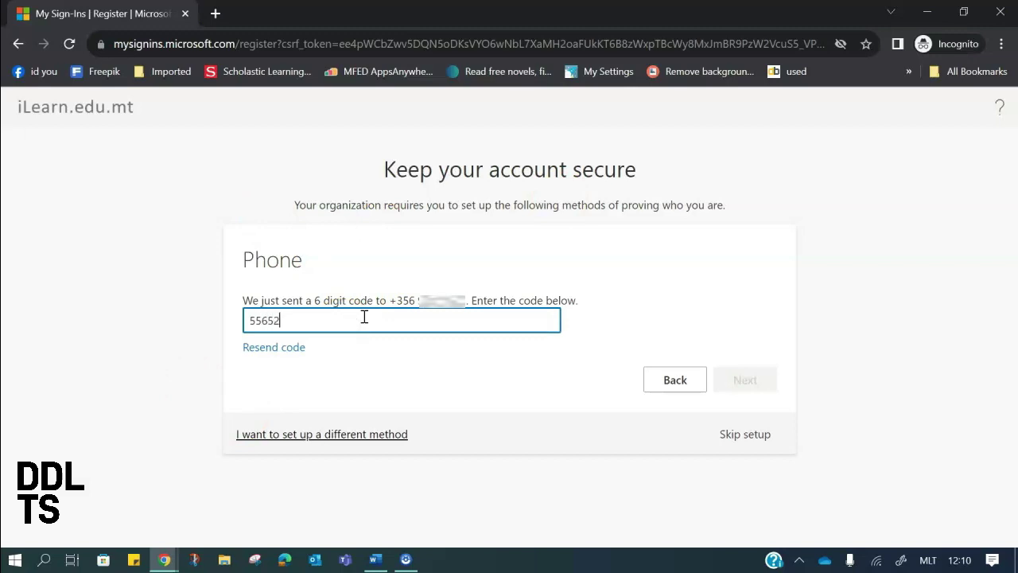
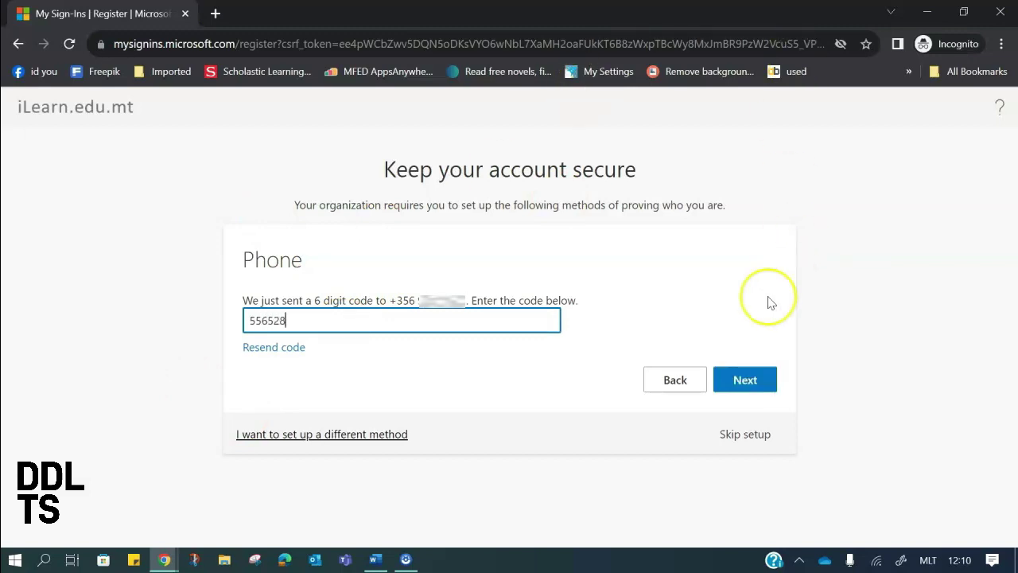
click(754, 384)
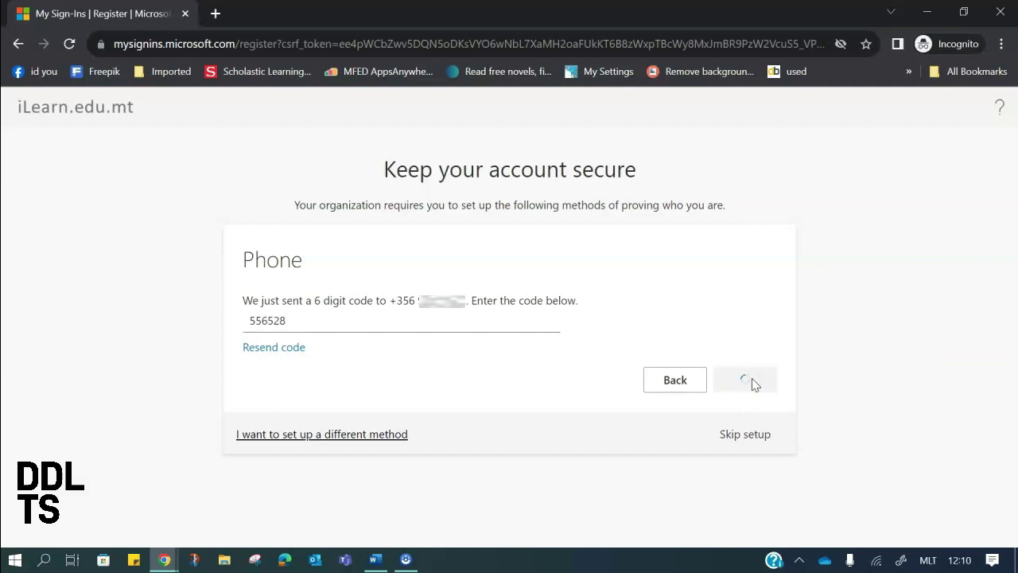
click(756, 339)
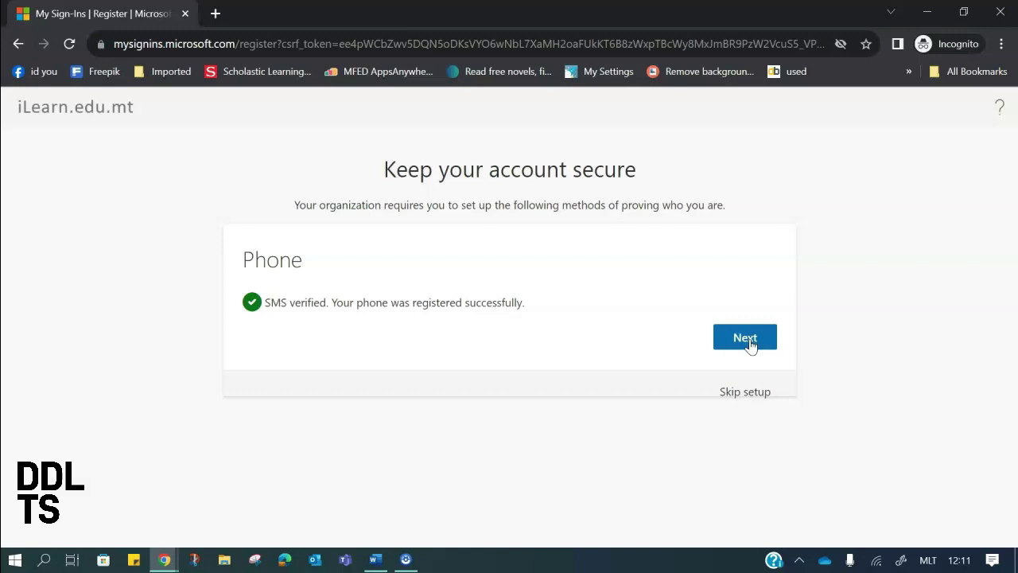
Finish security setup with Next and Done, declining to stay signed in
click(750, 345)
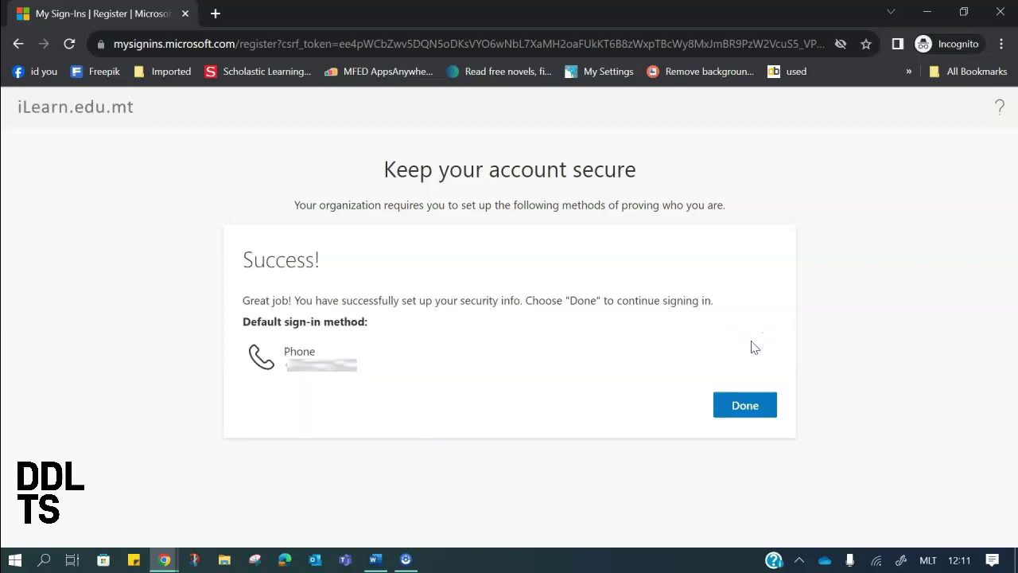
click(747, 409)
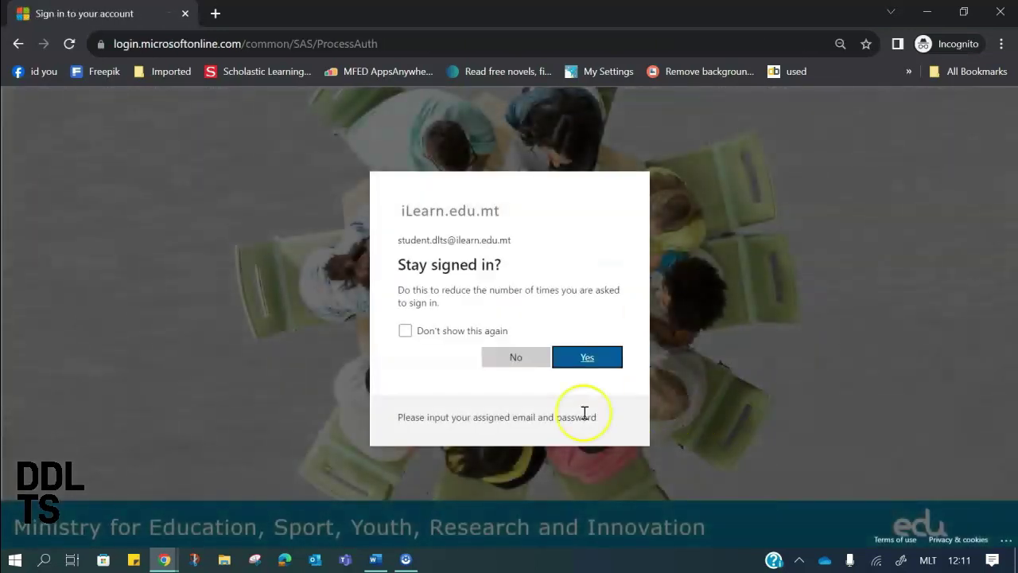
click(530, 360)
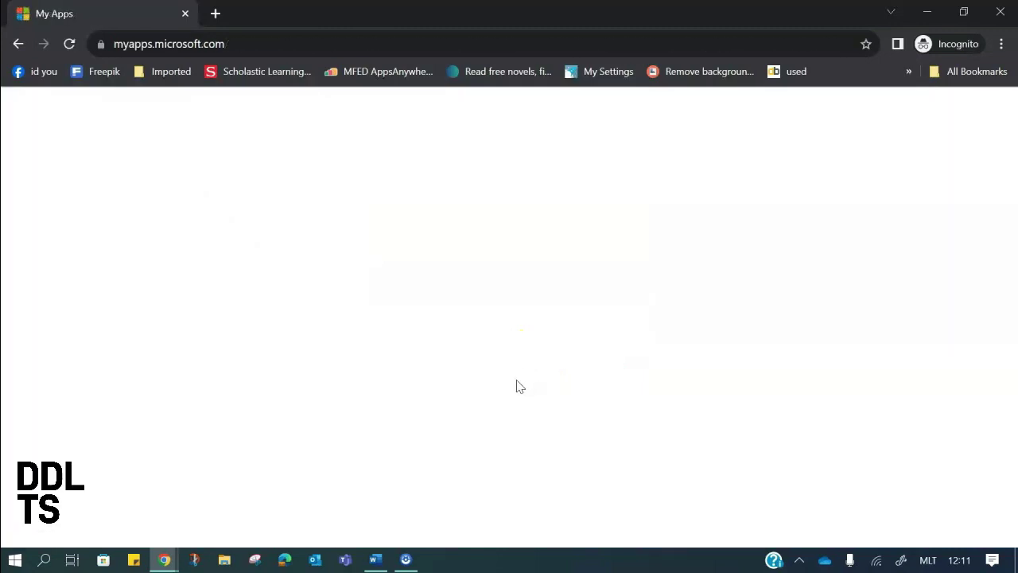